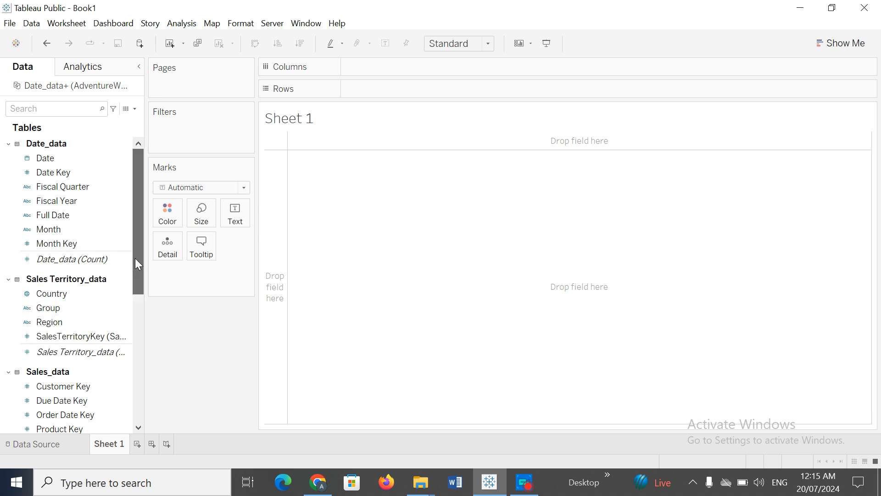
# - Add the Product_data table to the data source and relate it to Sales_data instead of Date_data
pyautogui.moveTo(135, 258); pyautogui.dragTo(127, 240)
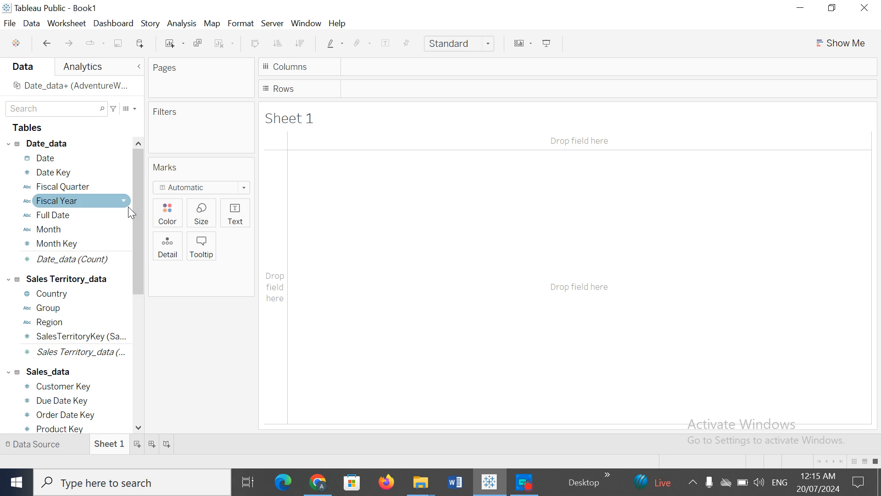
pyautogui.click(40, 448)
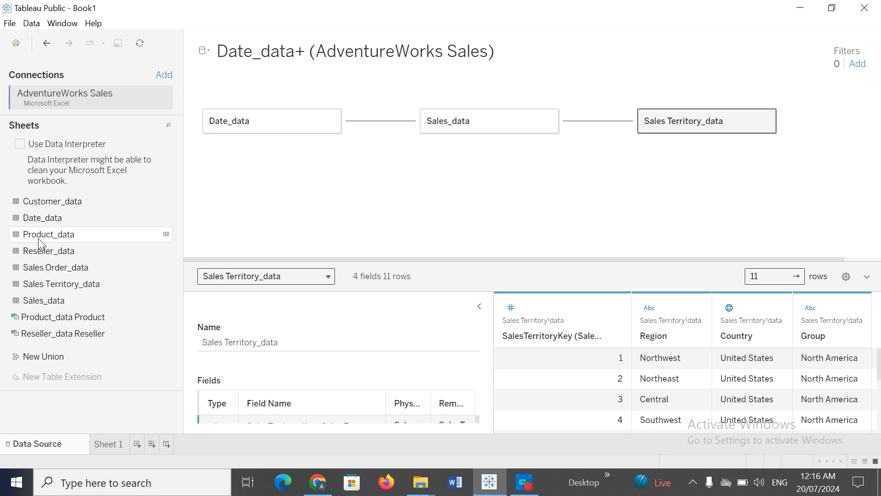
pyautogui.moveTo(38, 238); pyautogui.dragTo(413, 176)
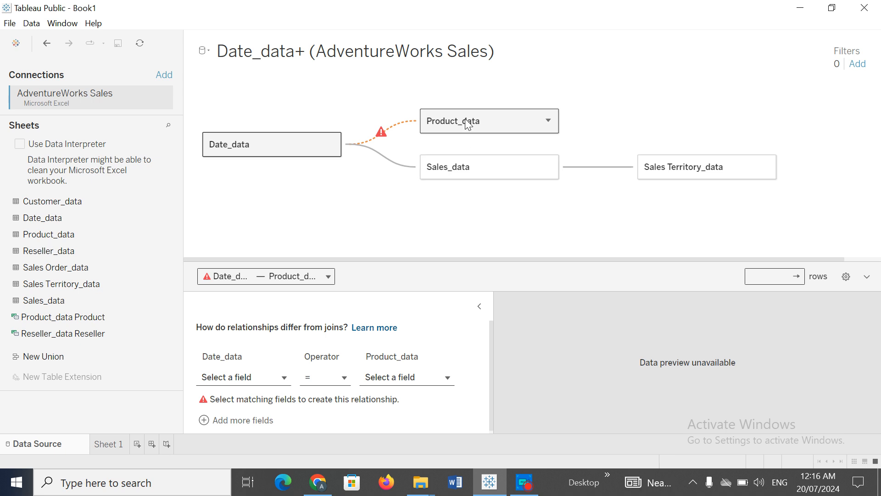
pyautogui.moveTo(468, 124); pyautogui.dragTo(636, 217)
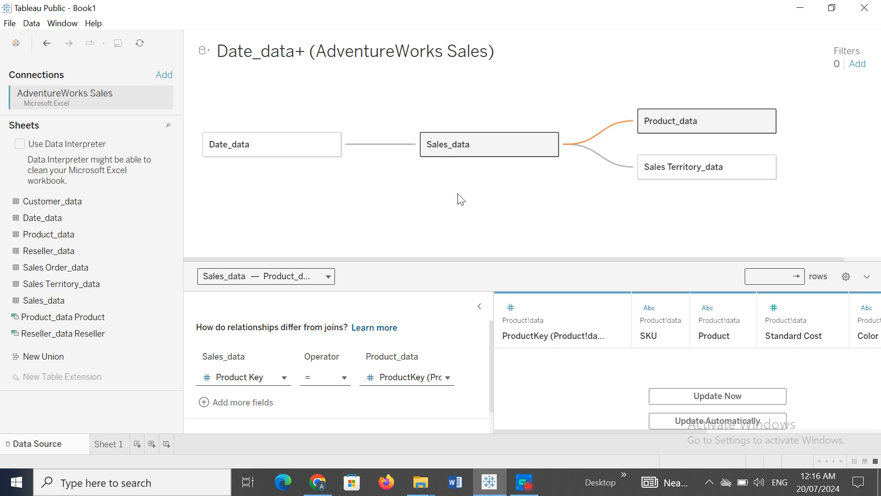
# - Set the Product_data preview in the data source to update automatically
pyautogui.click(115, 450)
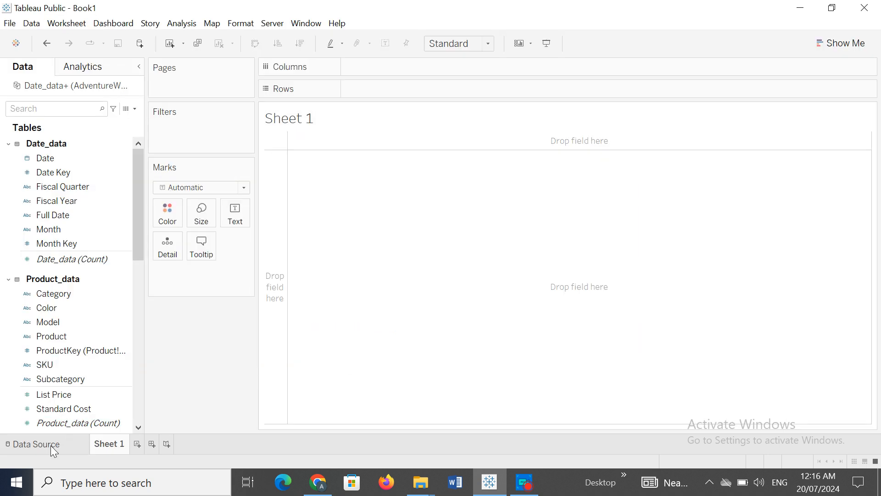
pyautogui.click(51, 446)
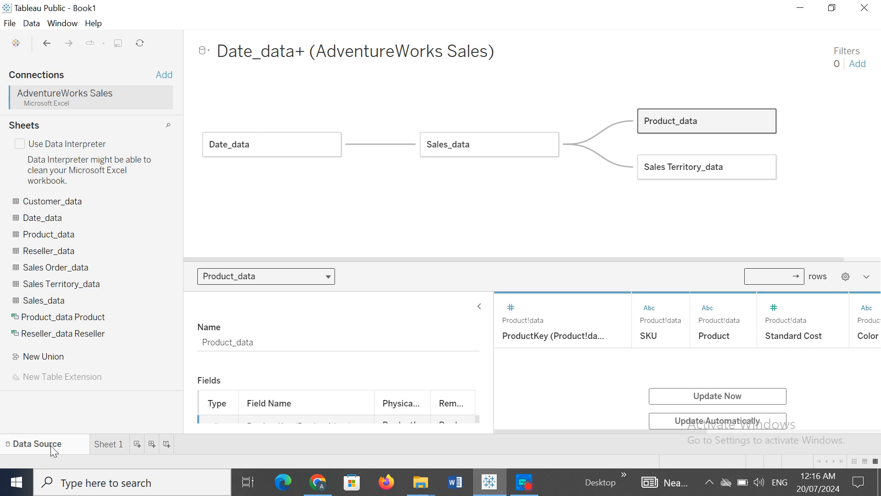
pyautogui.click(706, 418)
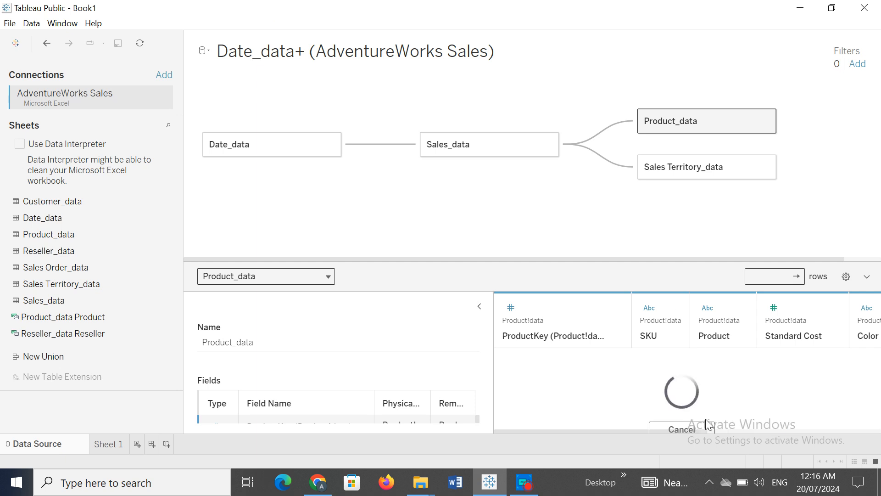
# - Build a bar chart on Sheet 1 with Category on Columns and the sum of Sales Amount on Rows
pyautogui.click(108, 448)
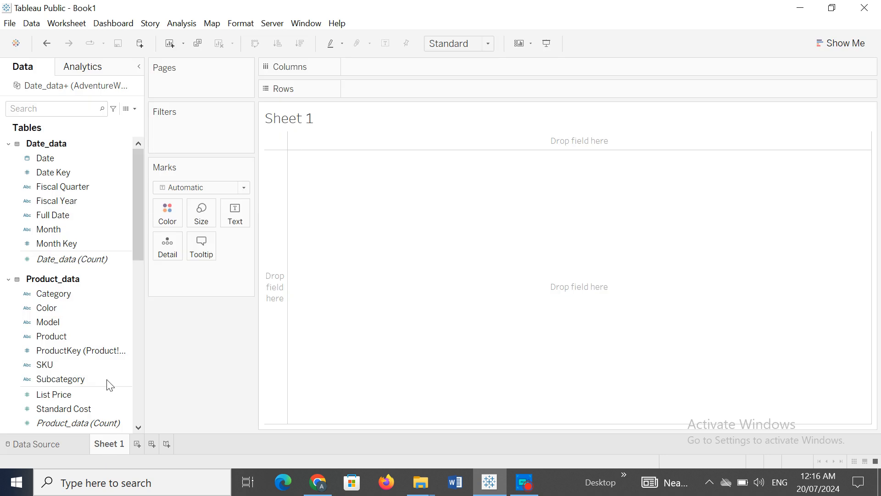
pyautogui.moveTo(58, 302); pyautogui.dragTo(384, 78)
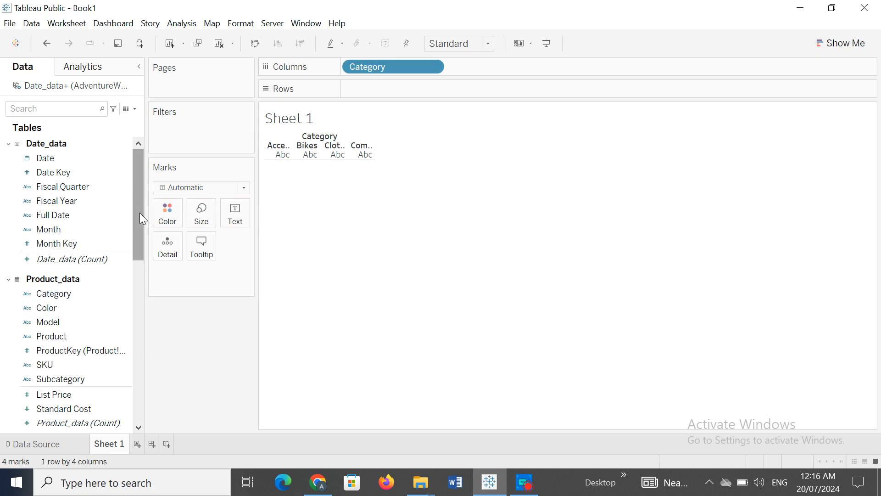
pyautogui.moveTo(140, 213); pyautogui.dragTo(126, 364)
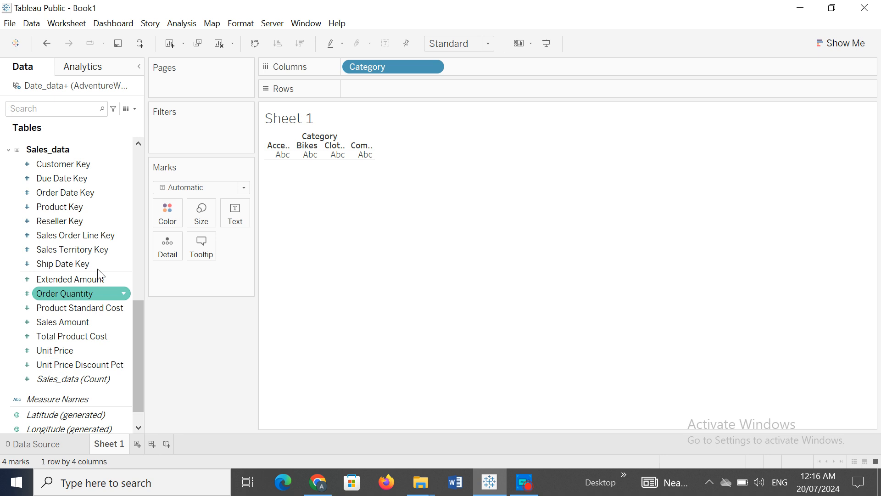
pyautogui.doubleClick(76, 321)
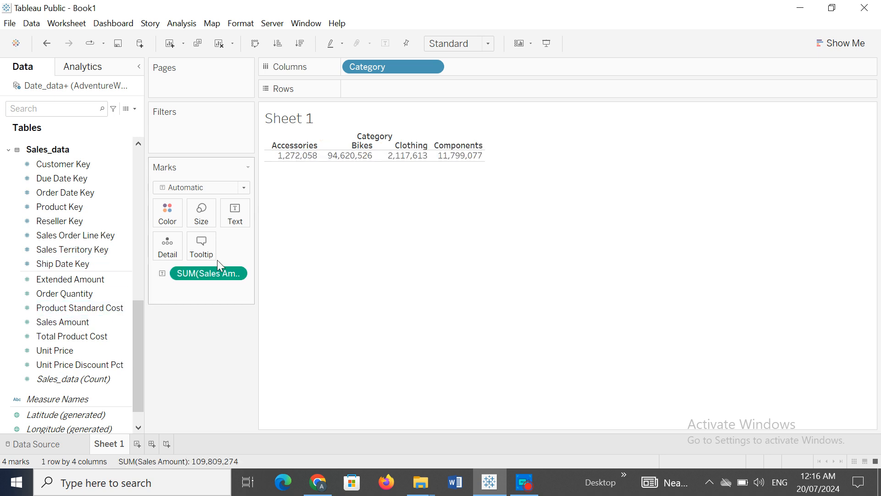
pyautogui.moveTo(207, 273); pyautogui.dragTo(409, 92)
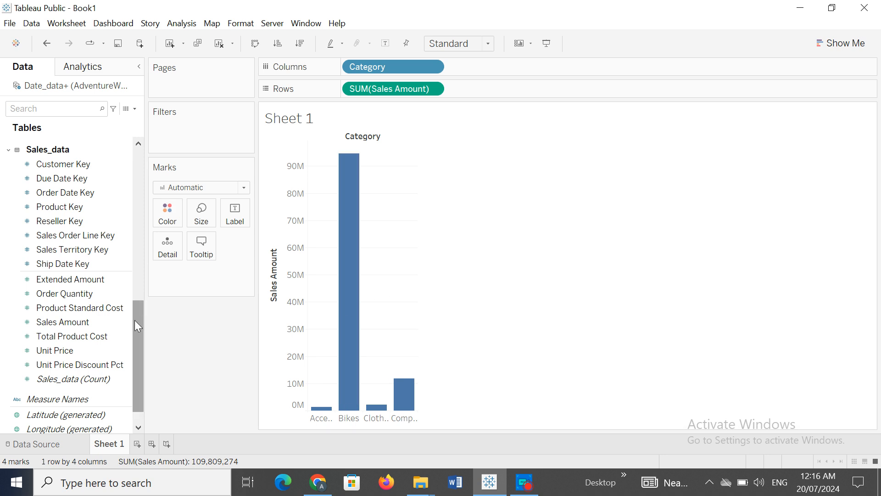
# - Try coloring the Category bars by the Region field of Sales Territory_data, and undo that coloring
pyautogui.moveTo(134, 321); pyautogui.dragTo(136, 137)
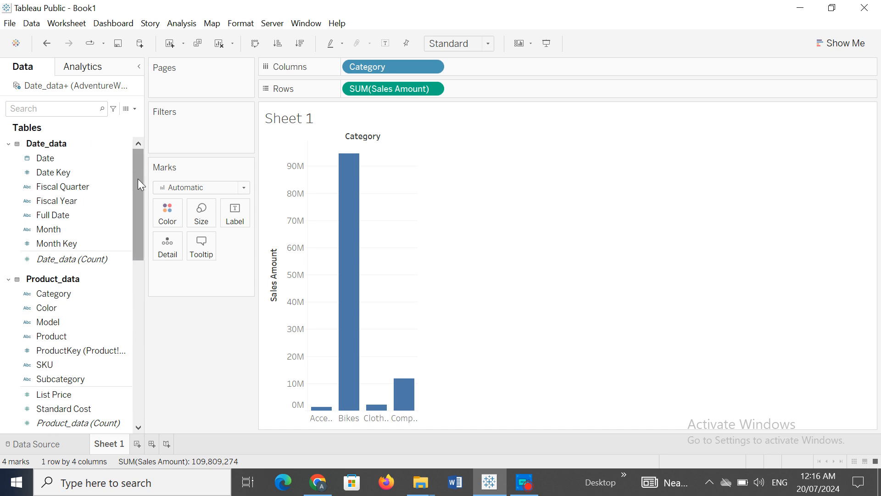
pyautogui.moveTo(138, 179); pyautogui.dragTo(130, 276)
pyautogui.click(44, 208)
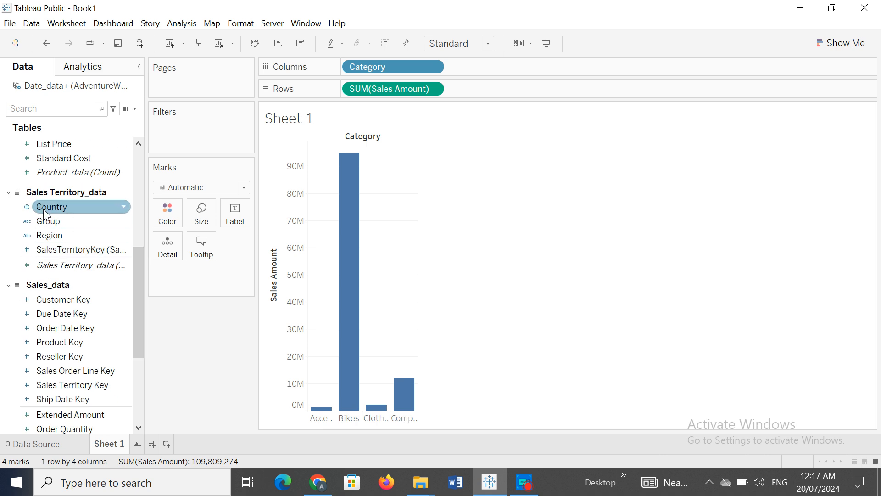
pyautogui.click(67, 204)
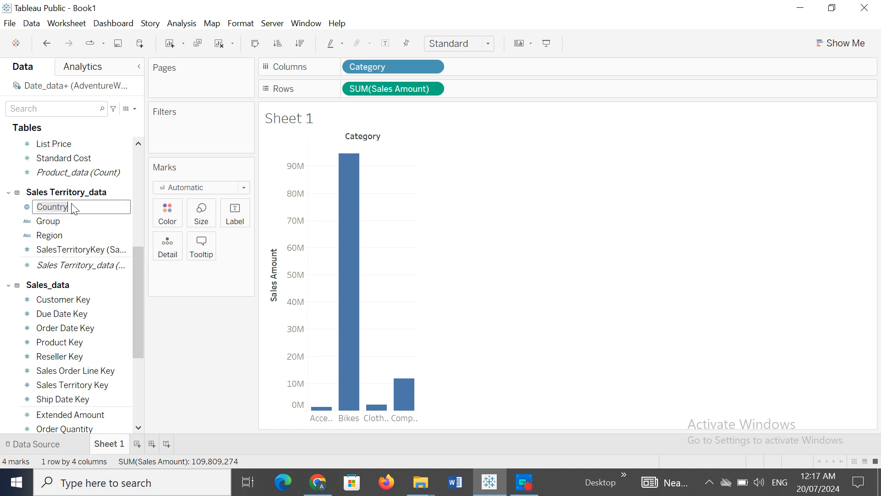
pyautogui.keyDown('ctrl'); pyautogui.click(59, 234); pyautogui.keyUp('ctrl')
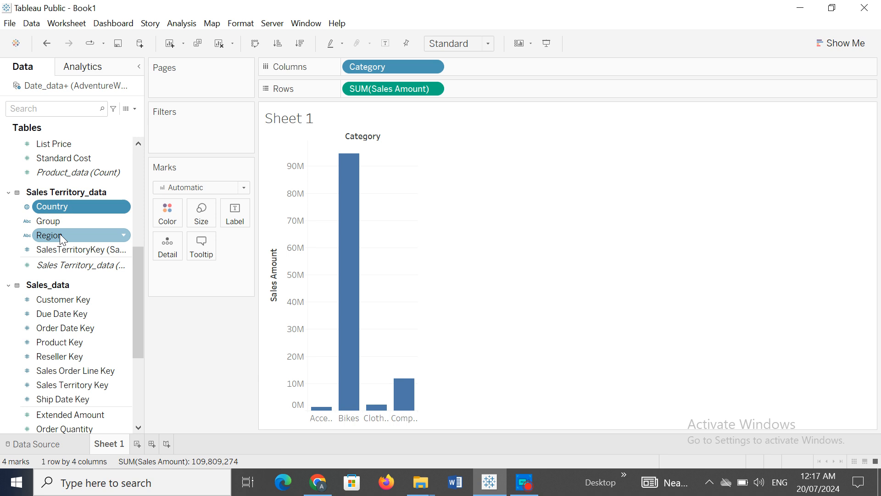
pyautogui.moveTo(60, 233); pyautogui.dragTo(169, 221)
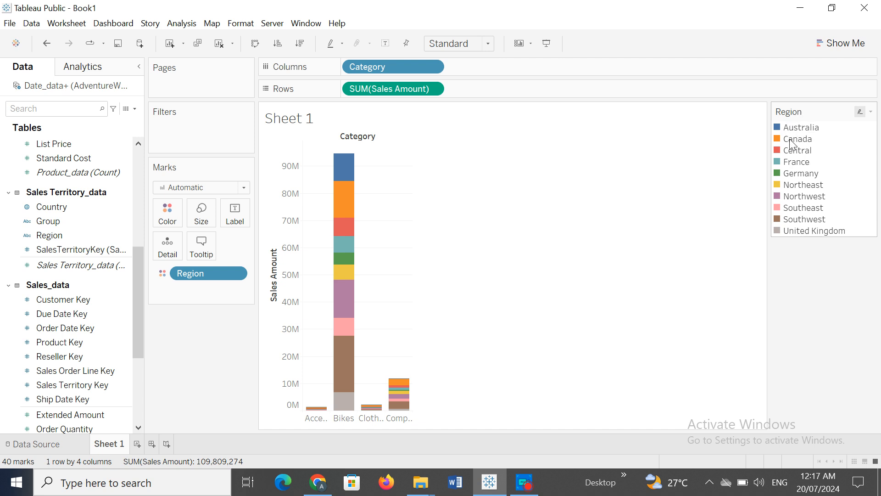
pyautogui.moveTo(339, 208)
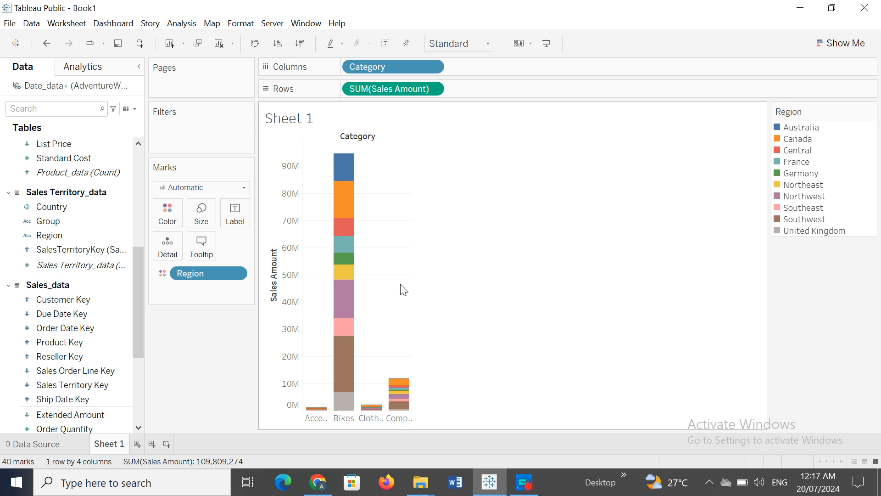
pyautogui.click(46, 45)
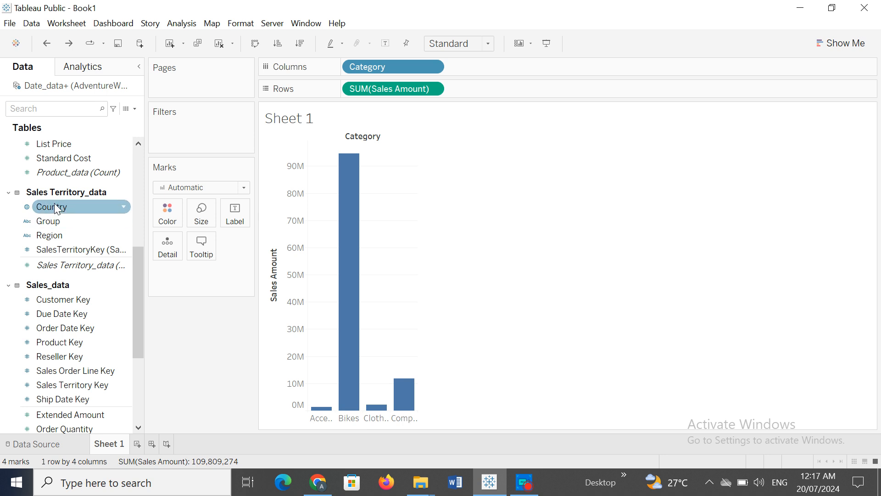
# - Color the Category bars by the Country field of Sales Territory_data
pyautogui.moveTo(54, 206); pyautogui.dragTo(171, 219)
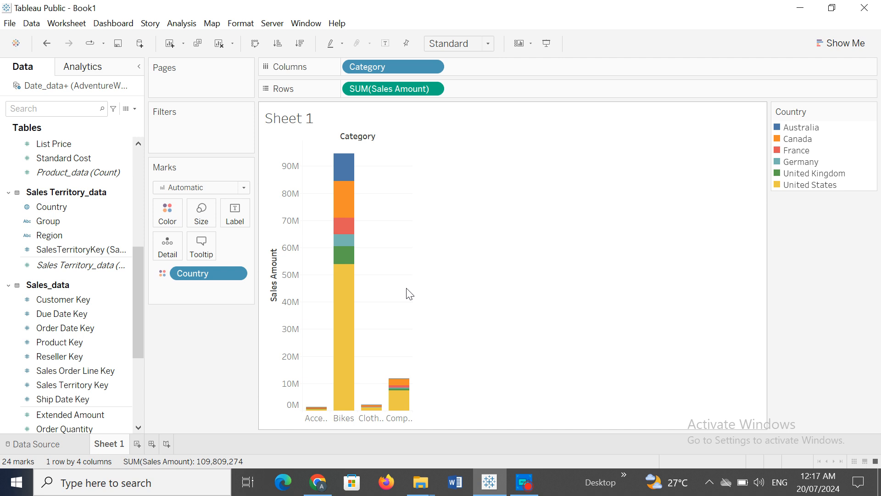
# - Create a new worksheet and plot the Country field on it as a map
pyautogui.click(138, 444)
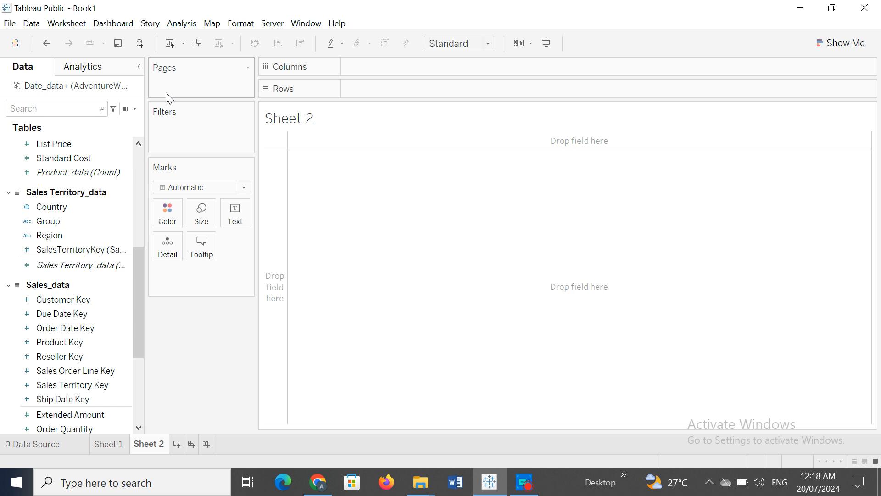
pyautogui.click(39, 209)
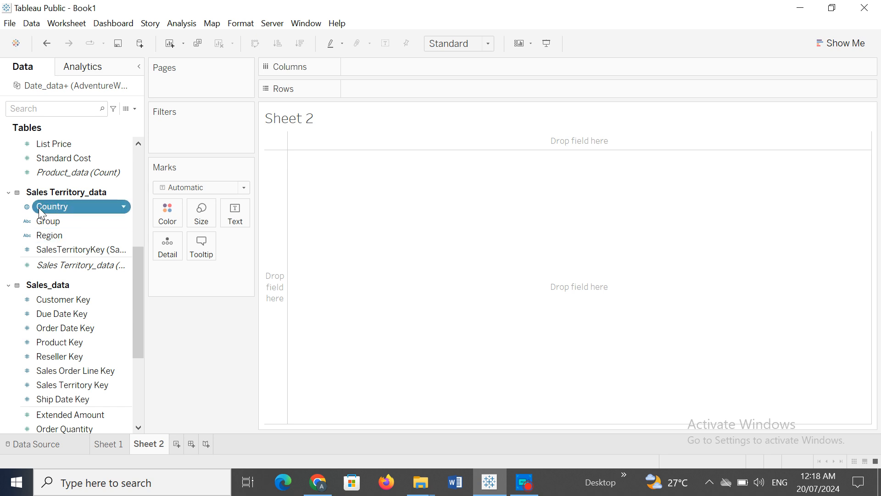
pyautogui.doubleClick(39, 209)
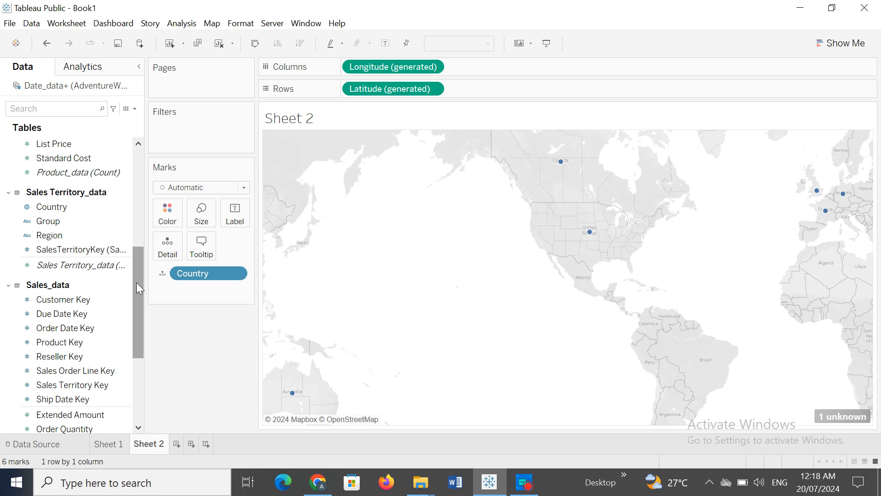
# - Color the countries on the map by the sum of Sales Amount from Sales_data
pyautogui.moveTo(136, 282); pyautogui.dragTo(137, 182)
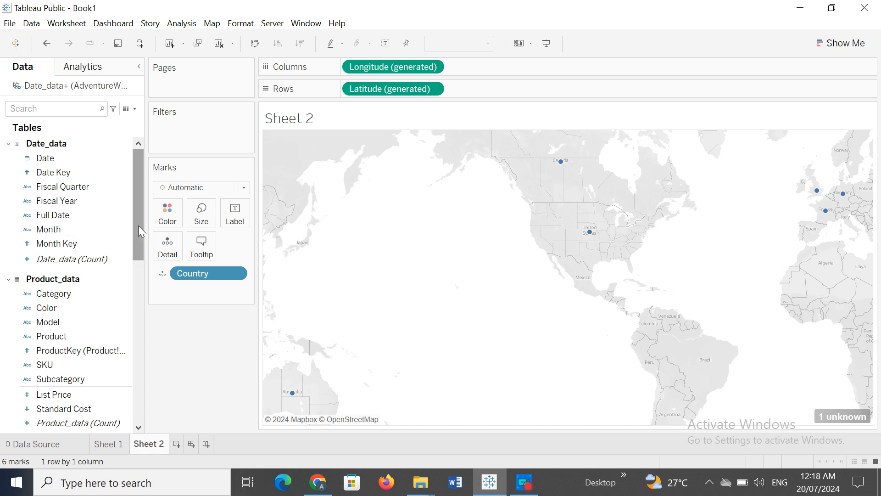
pyautogui.moveTo(138, 224); pyautogui.dragTo(128, 370)
pyautogui.moveTo(88, 340); pyautogui.dragTo(171, 212)
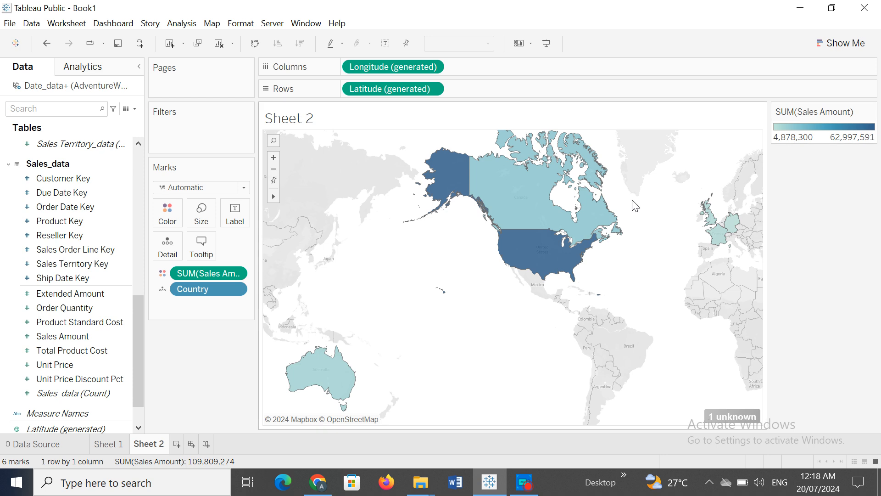
pyautogui.moveTo(543, 249)
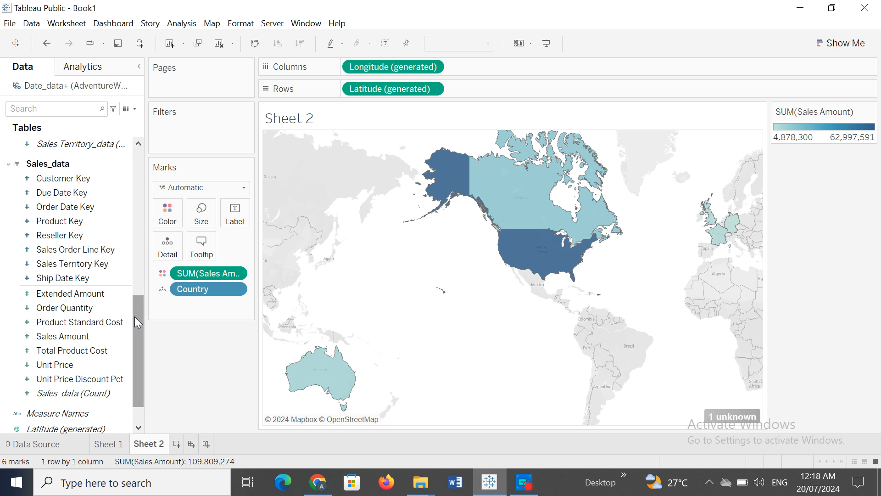
# - Label the map areas with the Country field from Sales Territory_data
pyautogui.moveTo(134, 316); pyautogui.dragTo(154, 194)
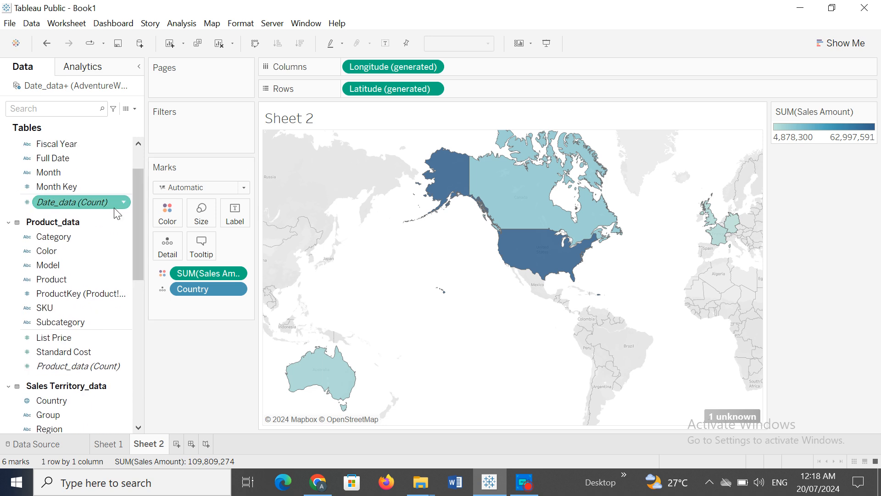
pyautogui.moveTo(136, 210); pyautogui.dragTo(133, 241)
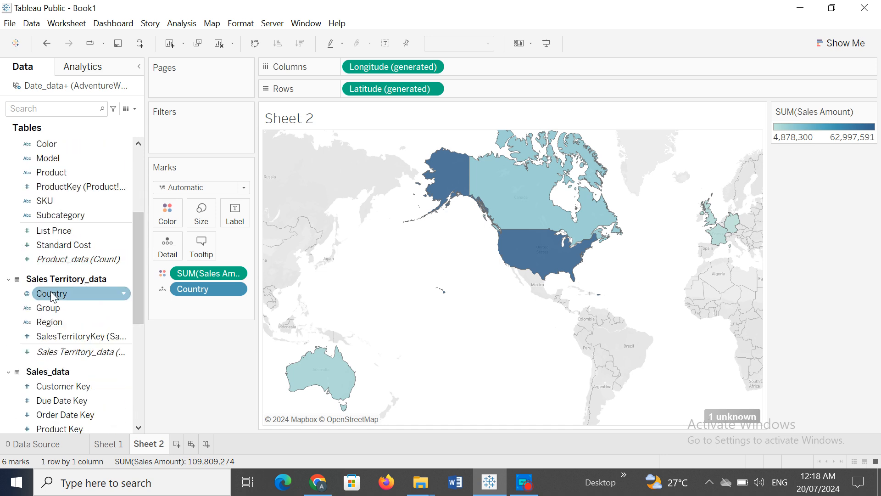
pyautogui.moveTo(54, 293); pyautogui.dragTo(229, 216)
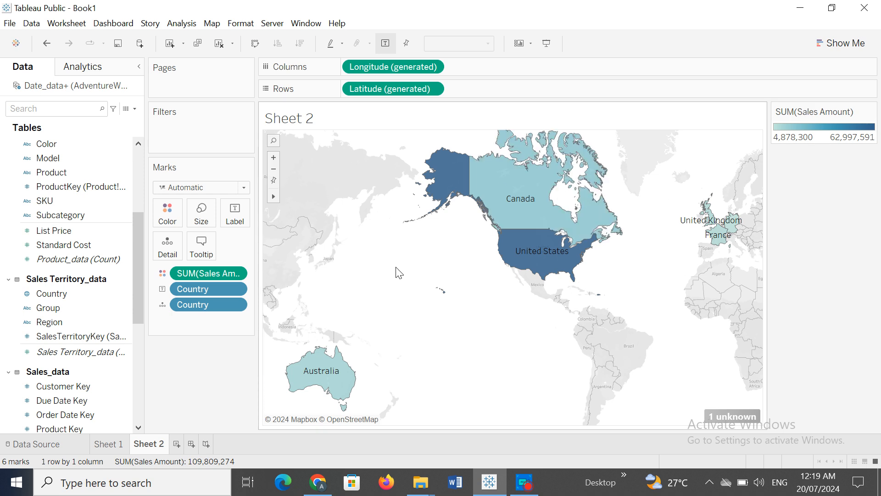
# - Apply the Red-Blue-White Diverging palette to the map's Sales Amount colors
pyautogui.click(173, 223)
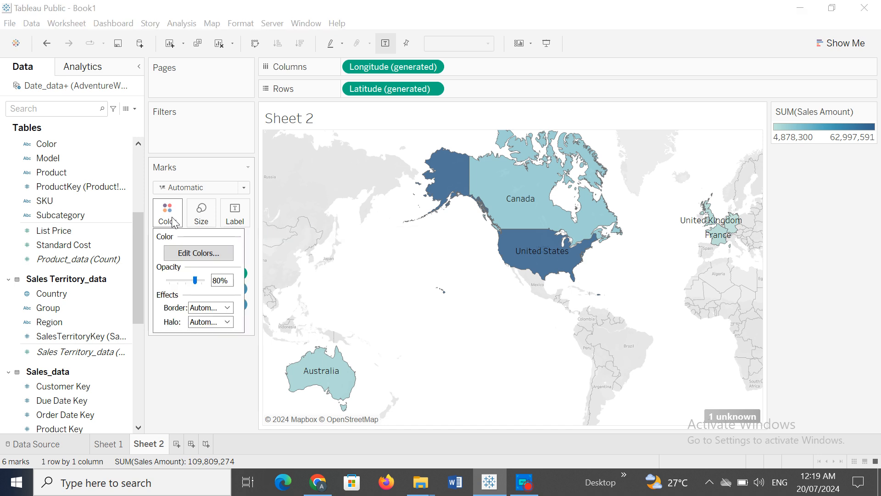
pyautogui.click(200, 257)
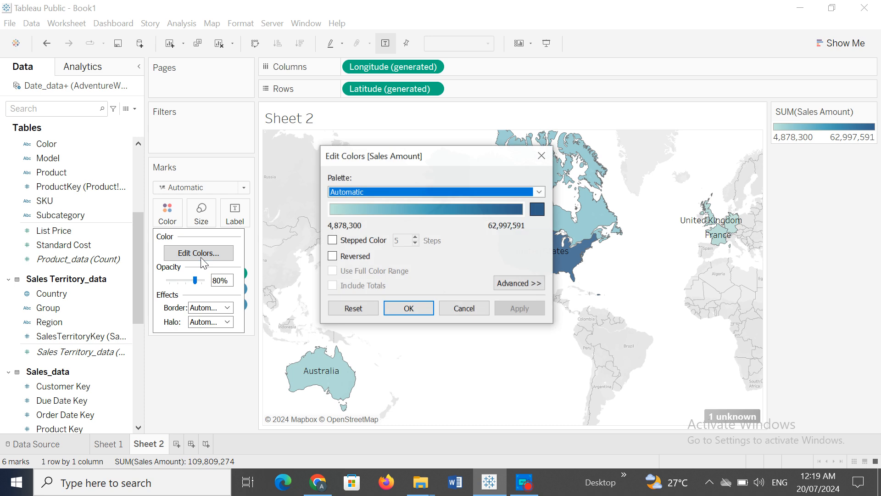
pyautogui.click(539, 193)
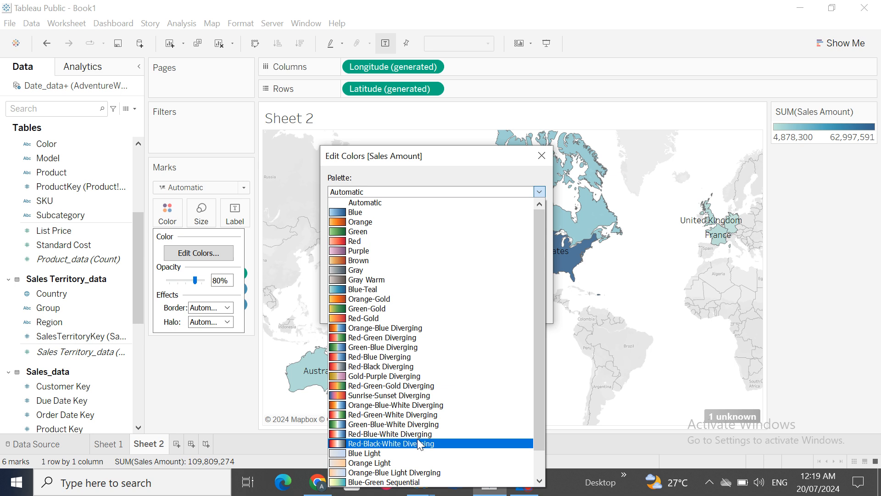
pyautogui.press('Up')
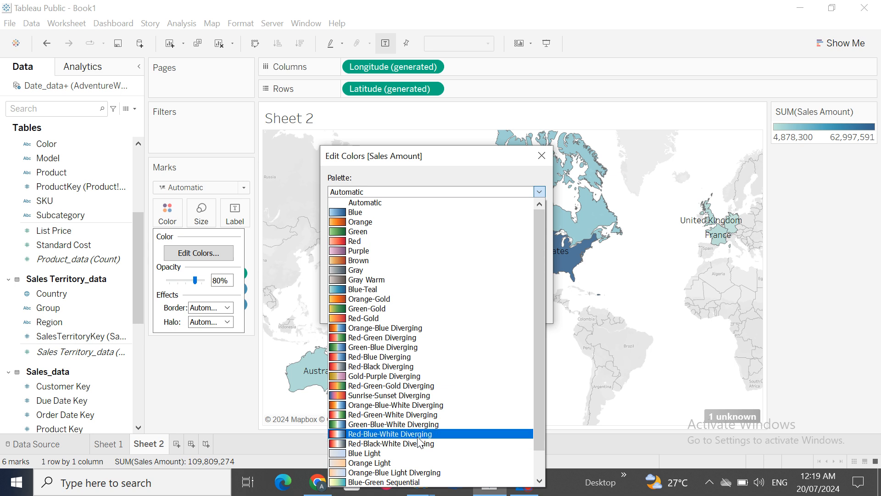
pyautogui.press('Return')
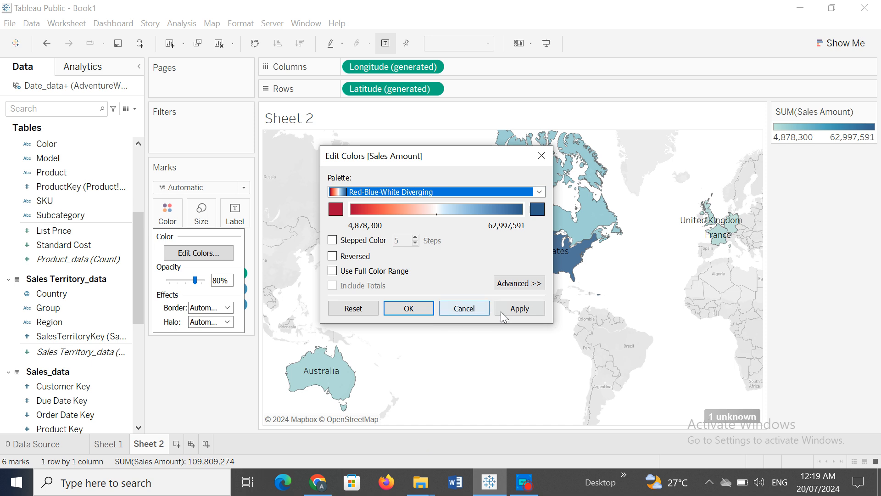
pyautogui.click(520, 310)
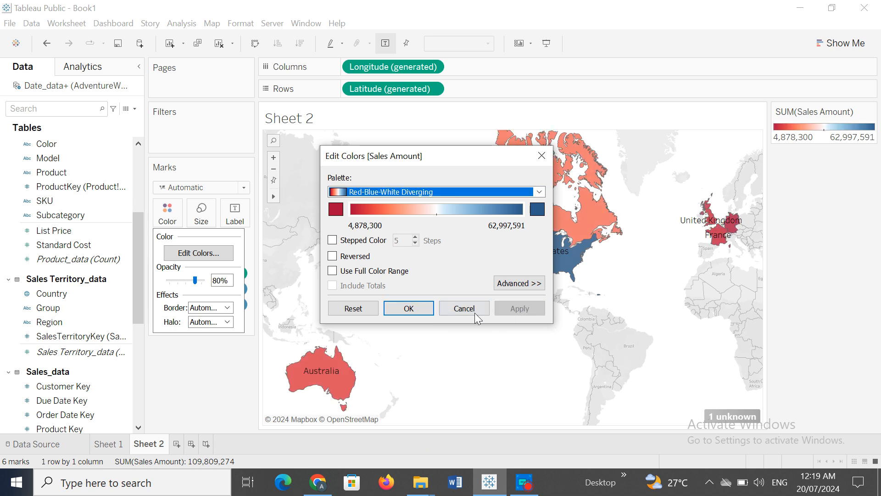
# - Accept the map's color palette and plot Sales Amount from Sales_data on the rows of a new worksheet
pyautogui.click(410, 310)
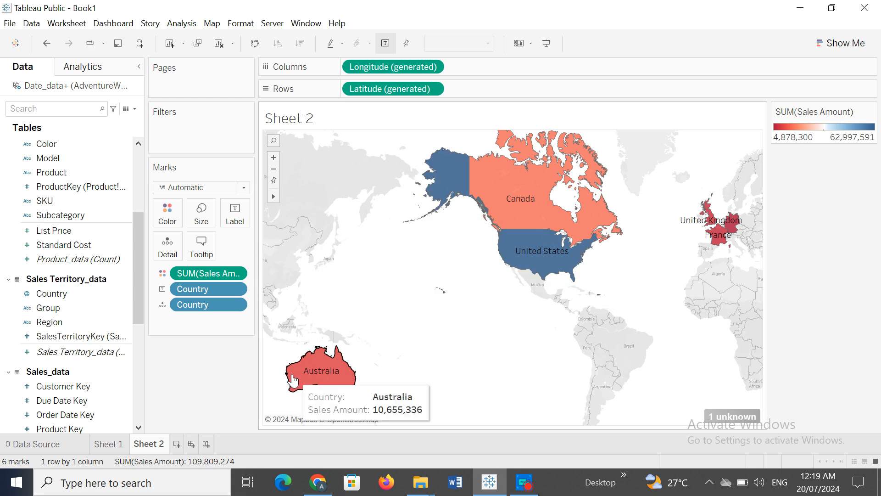
pyautogui.click(178, 444)
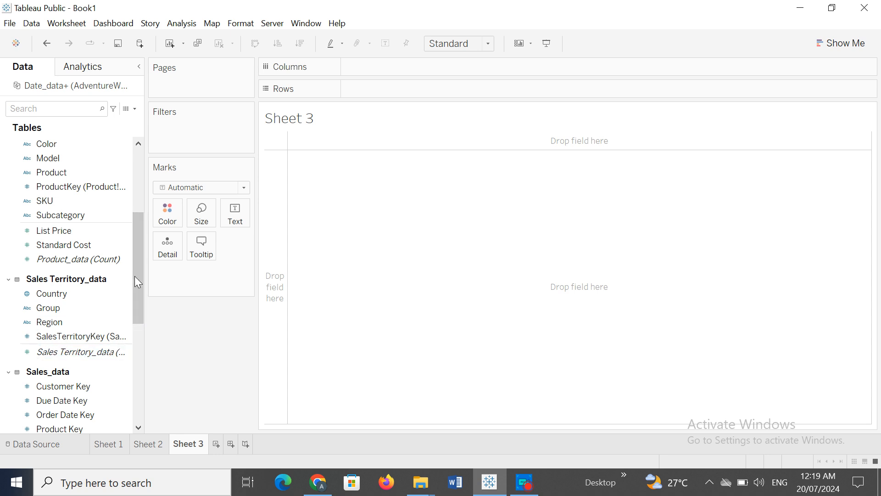
pyautogui.moveTo(136, 279); pyautogui.dragTo(136, 383)
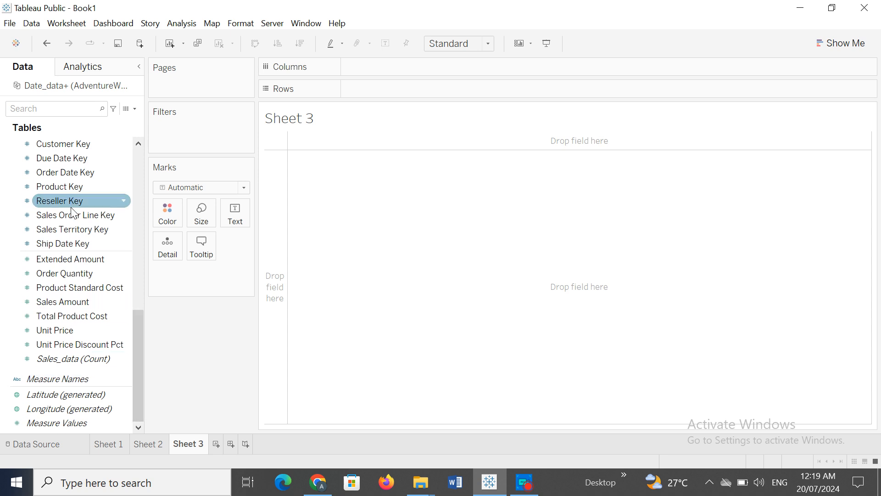
pyautogui.moveTo(66, 302); pyautogui.dragTo(380, 87)
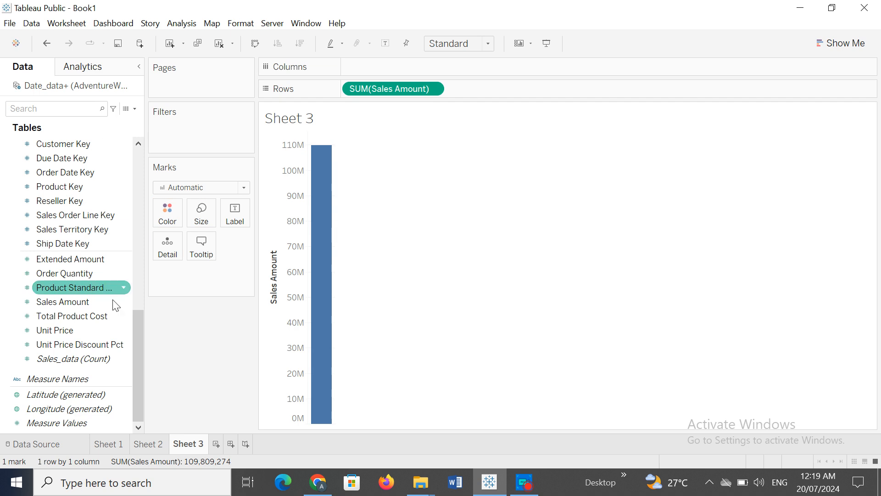
# - Add the Date field from Date_data to the columns to plot Sales Amount by year
pyautogui.moveTo(139, 346); pyautogui.dragTo(139, 283)
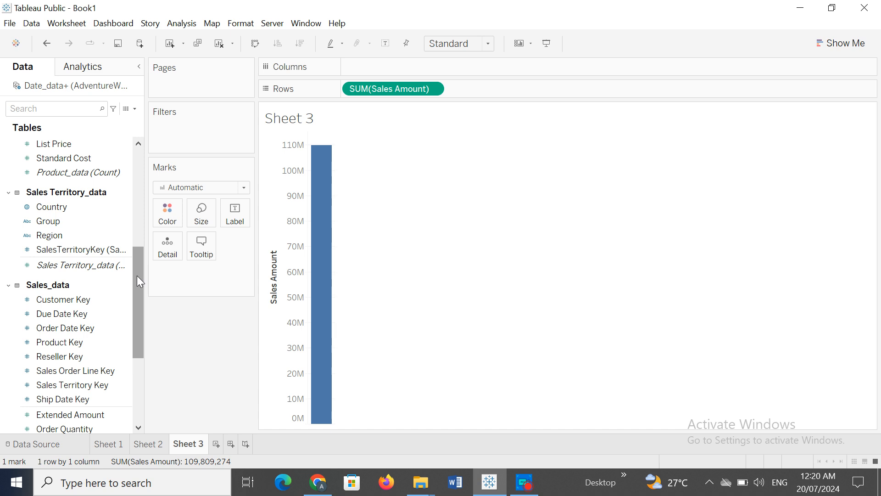
pyautogui.moveTo(137, 276); pyautogui.dragTo(131, 175)
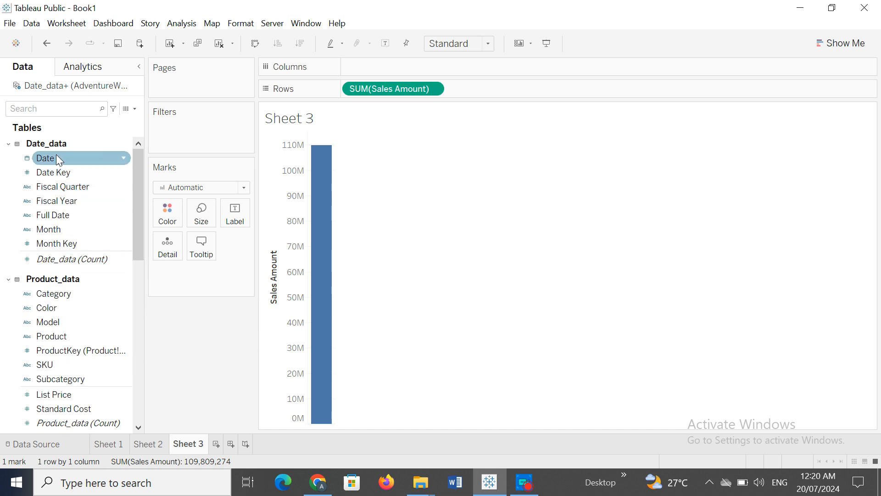
pyautogui.moveTo(54, 156); pyautogui.dragTo(383, 67)
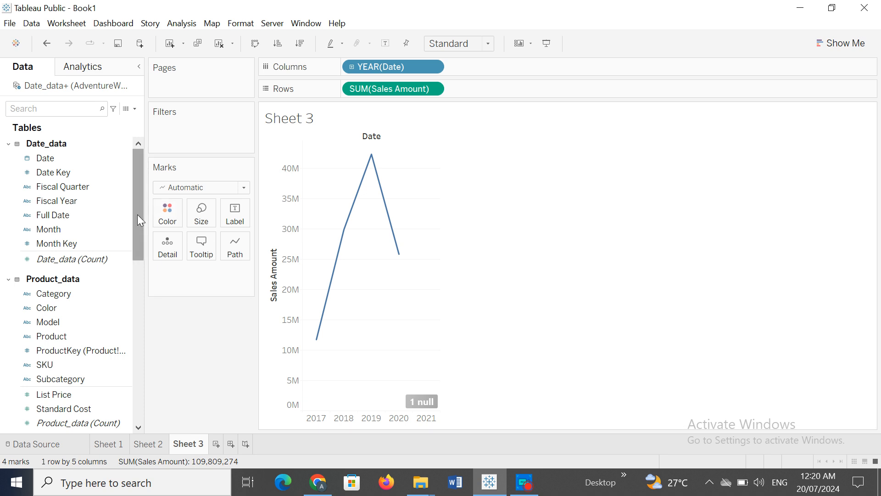
pyautogui.moveTo(138, 216); pyautogui.dragTo(129, 279)
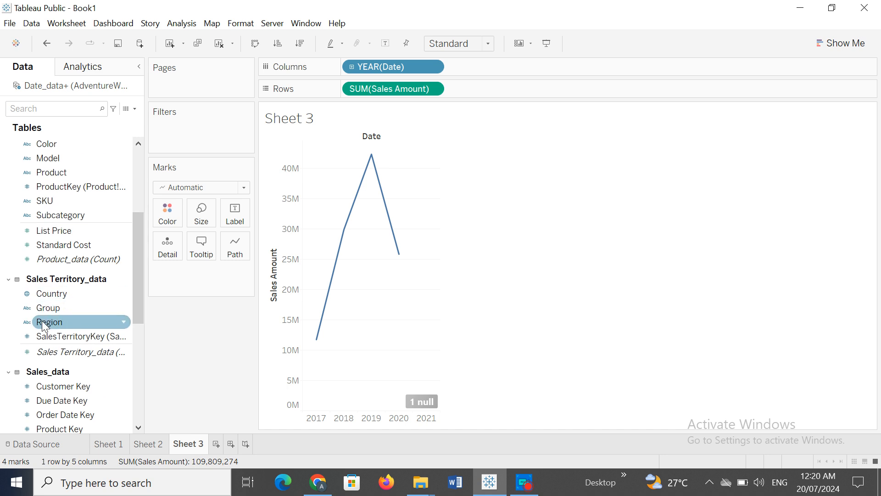
pyautogui.moveTo(44, 323); pyautogui.dragTo(162, 215)
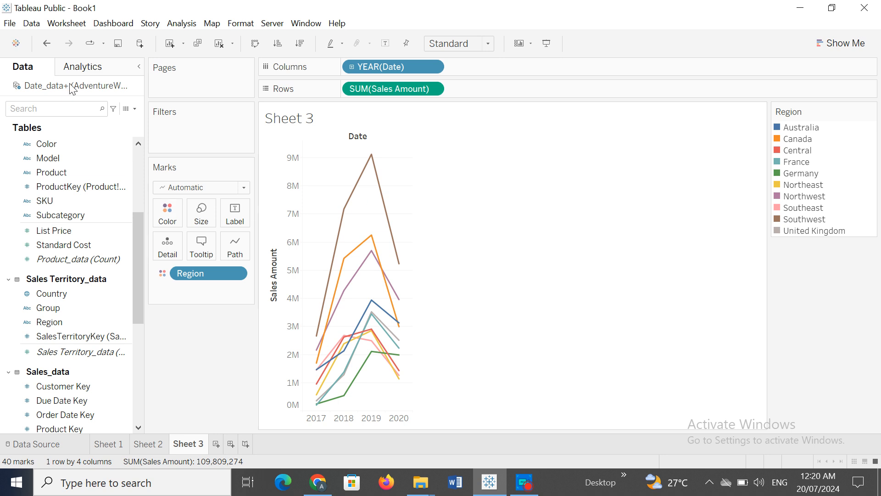
pyautogui.click(47, 44)
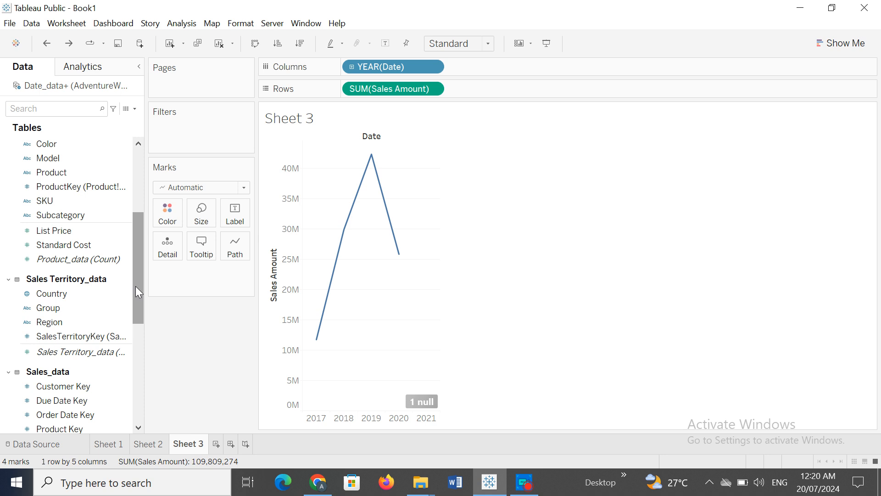
# - Color the yearly Sales Amount lines by the Category field from Product_data
pyautogui.moveTo(135, 286); pyautogui.dragTo(137, 229)
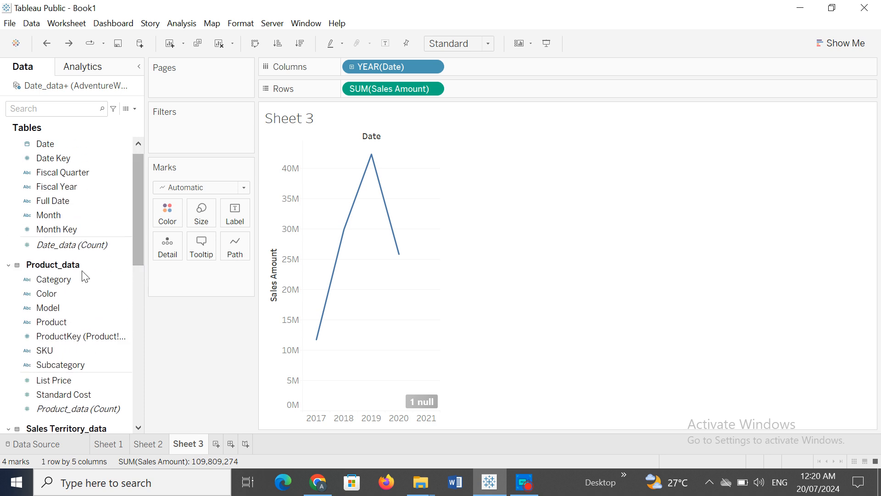
pyautogui.moveTo(65, 279); pyautogui.dragTo(167, 220)
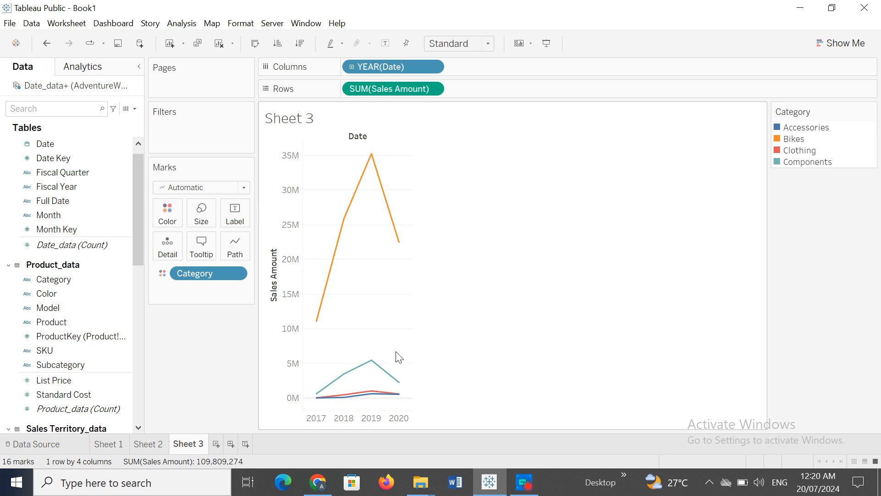
pyautogui.click(524, 482)
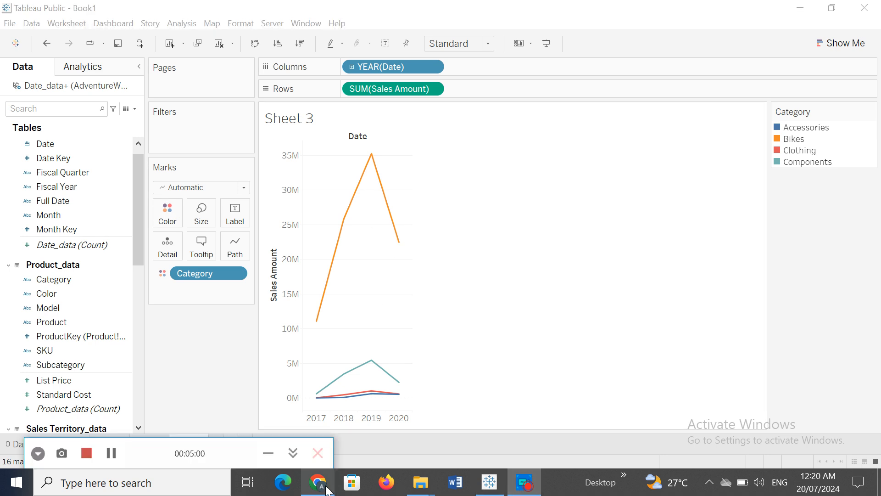